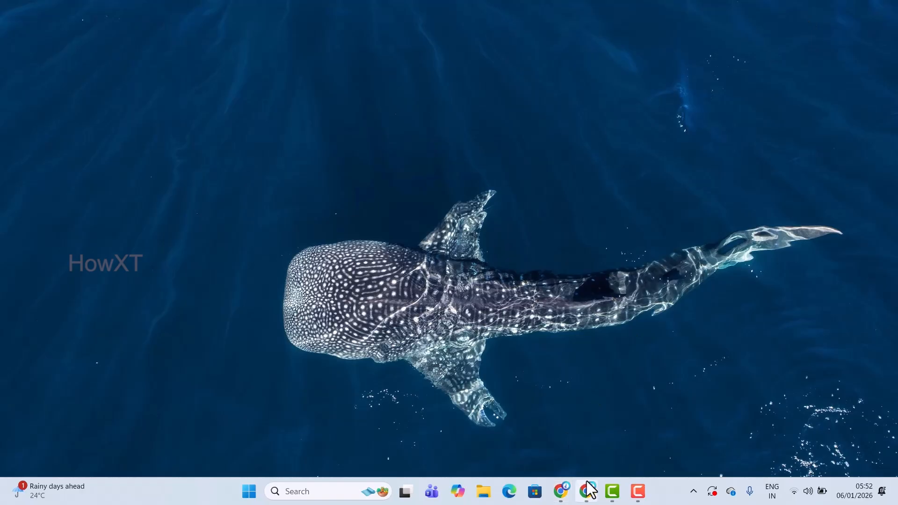
Bring the Chrome window back up from the Windows taskbar.
left_click(586, 489)
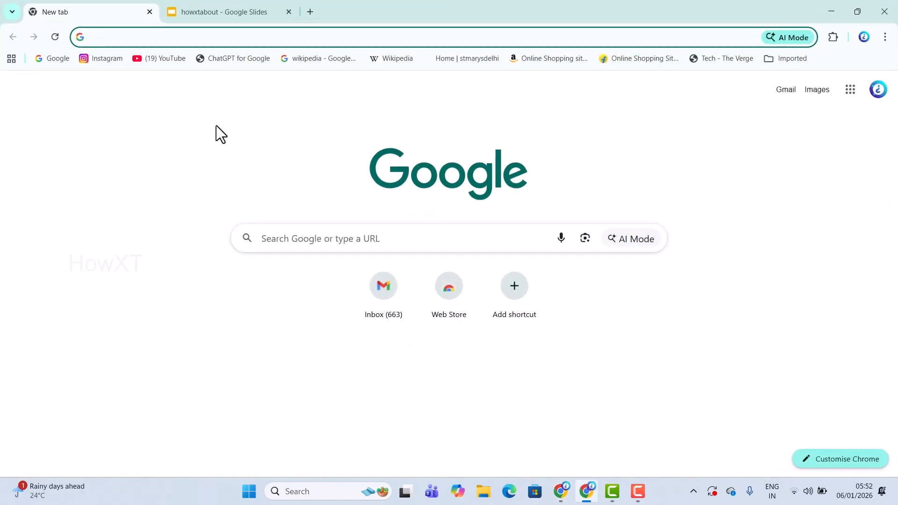
Switch to the howxtabout deck and look through its five slides, ending on the title slide.
left_click(206, 14)
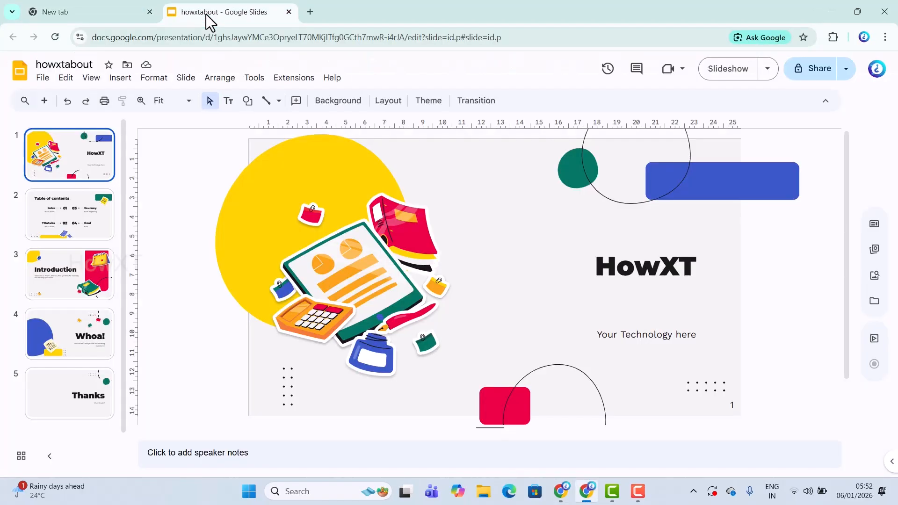
left_click(99, 226)
left_click(70, 281)
left_click(63, 337)
left_click(66, 378)
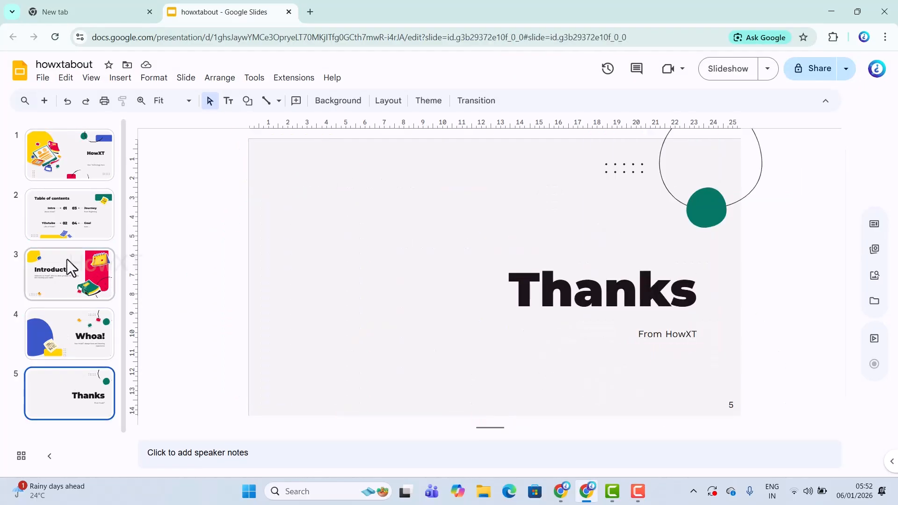
left_click(70, 215)
left_click(74, 162)
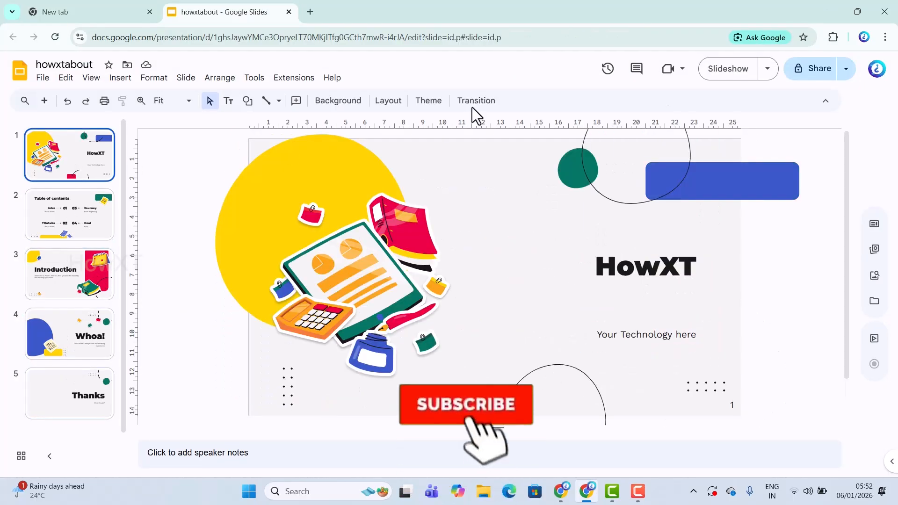
Preview the deck as a full-screen slideshow through the Introduction slide, then exit.
left_click(729, 71)
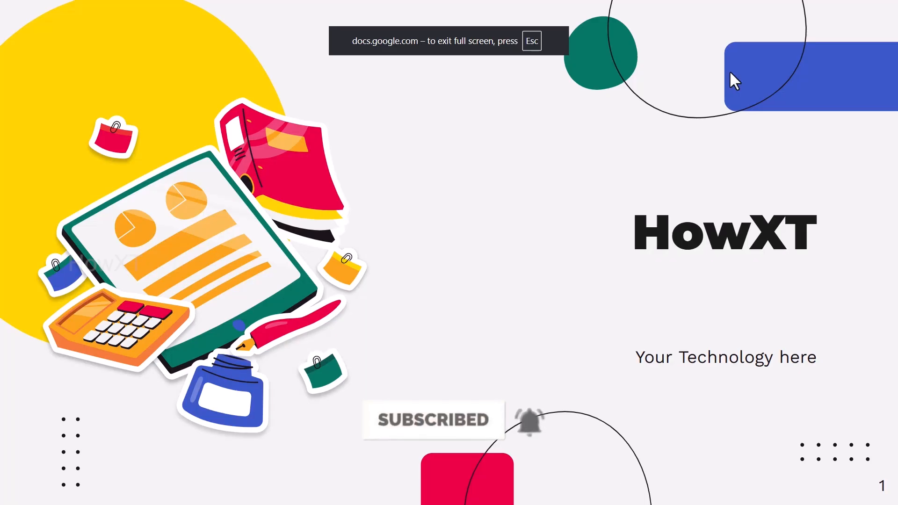
left_click(730, 73)
left_click(730, 72)
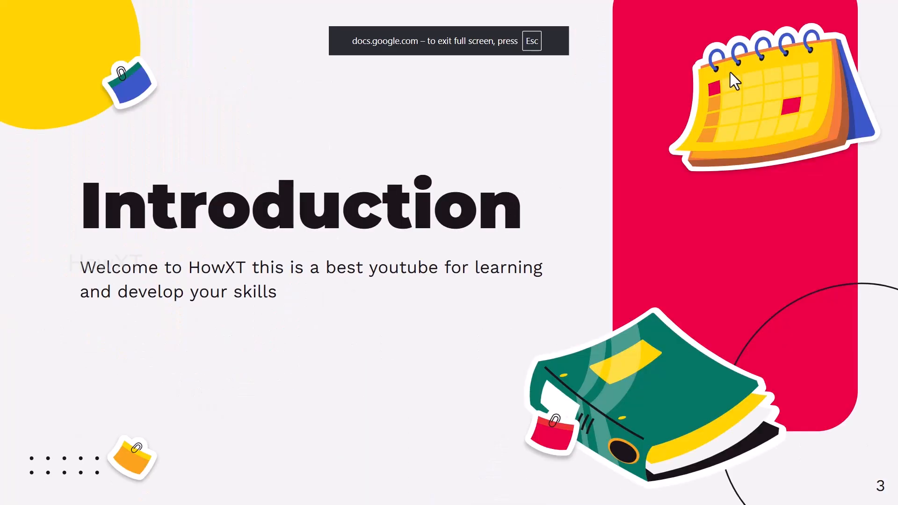
key("Escape")
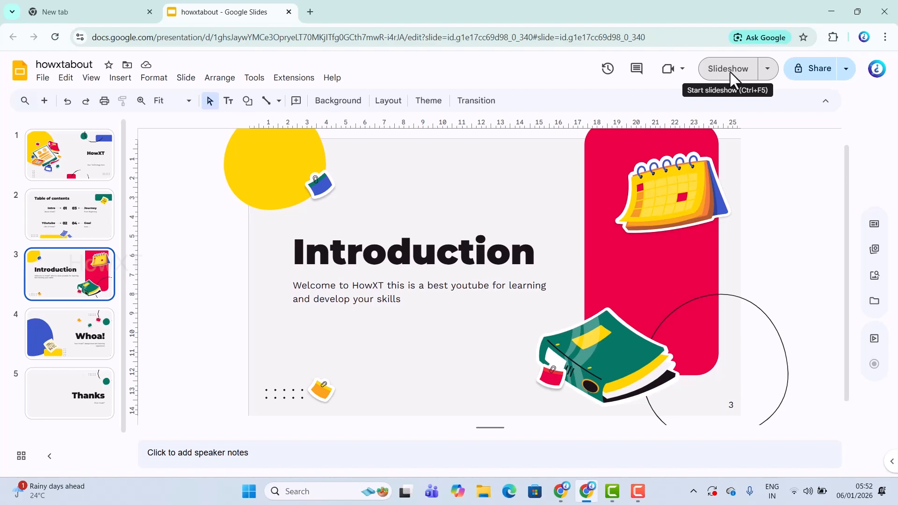
Return to the presentation, dismiss the split view tip and select the HowXT title slide.
left_click(93, 2)
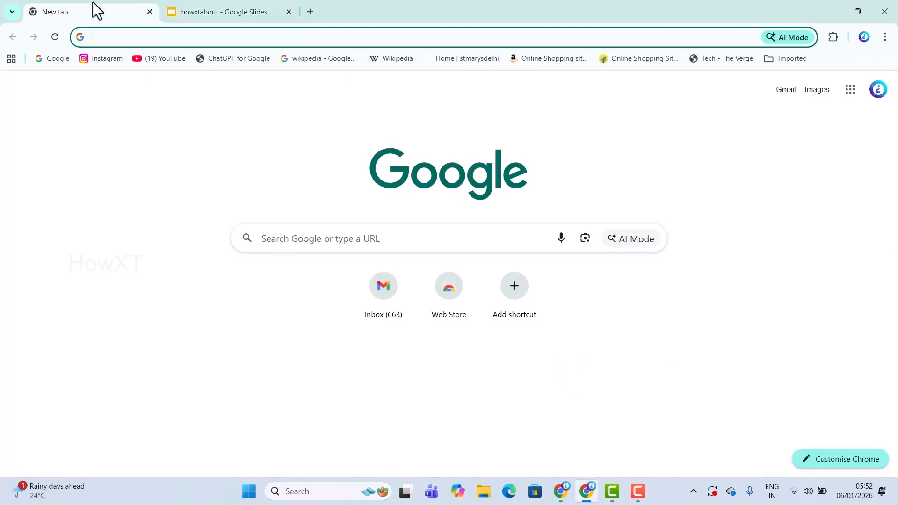
left_click(211, 2)
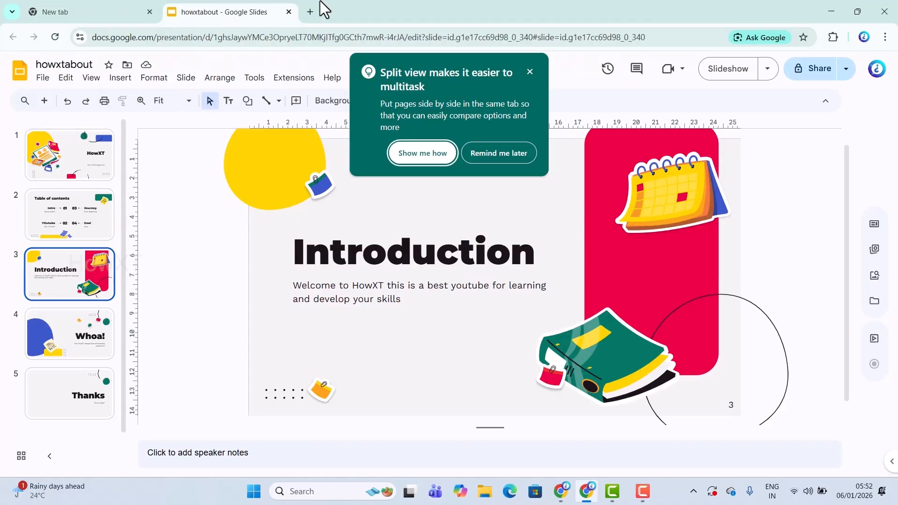
left_click(531, 71)
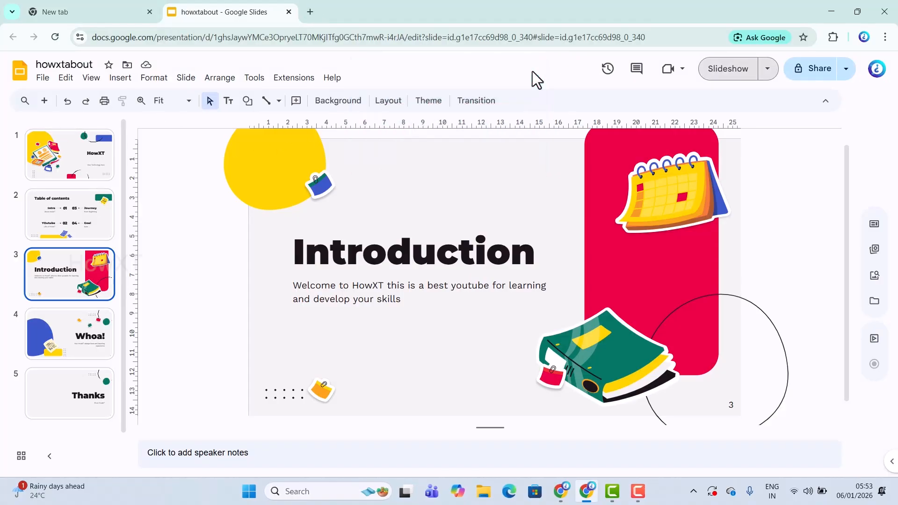
left_click(66, 177)
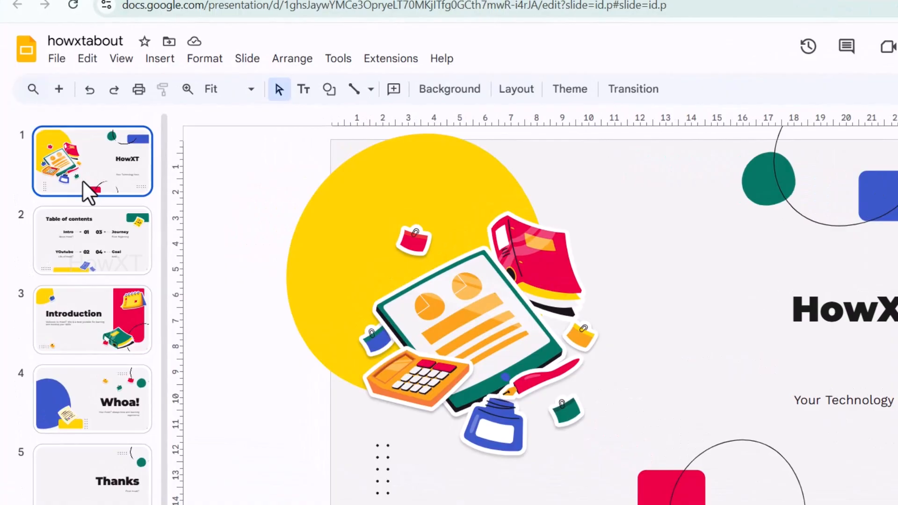
Start File > Convert to video and select all five slides for import.
left_click(57, 59)
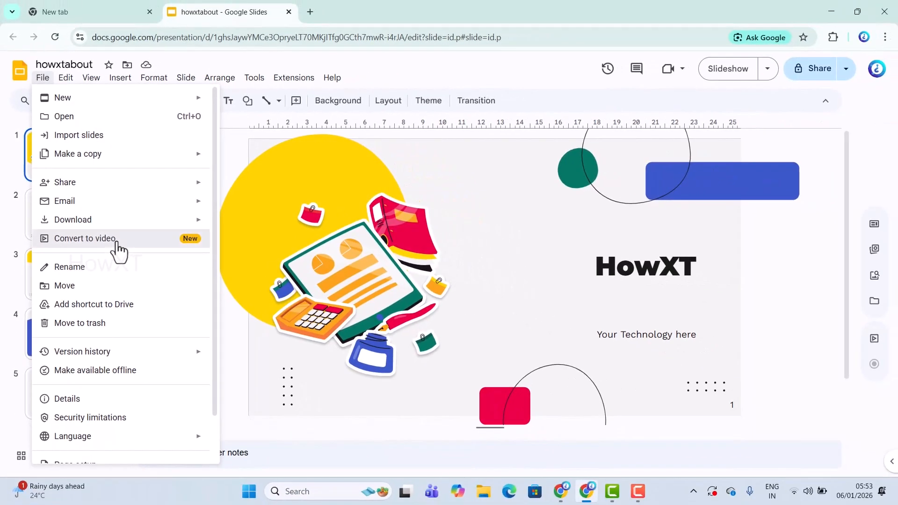
left_click(85, 239)
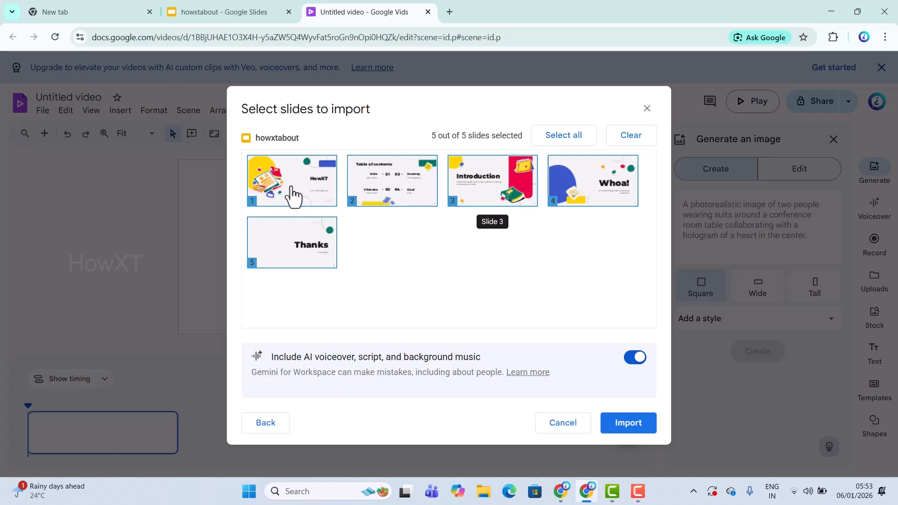
left_click(571, 139)
left_click(631, 141)
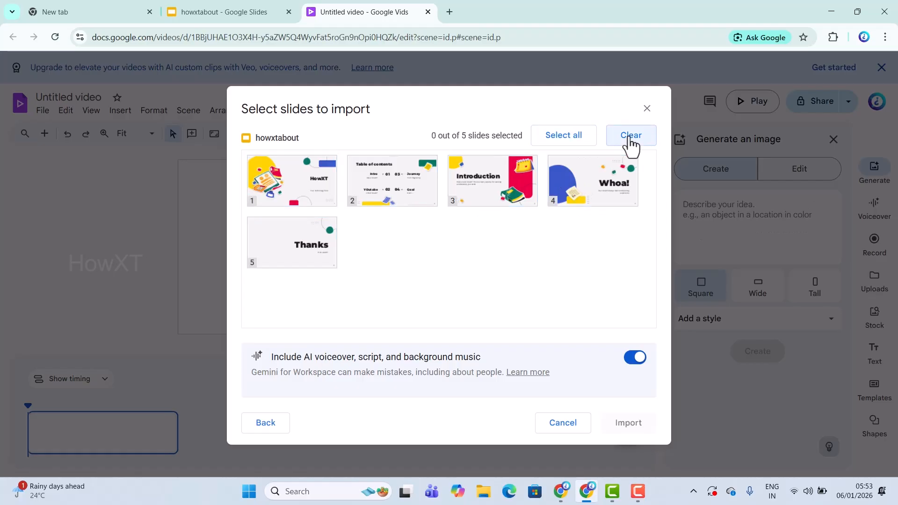
left_click(577, 141)
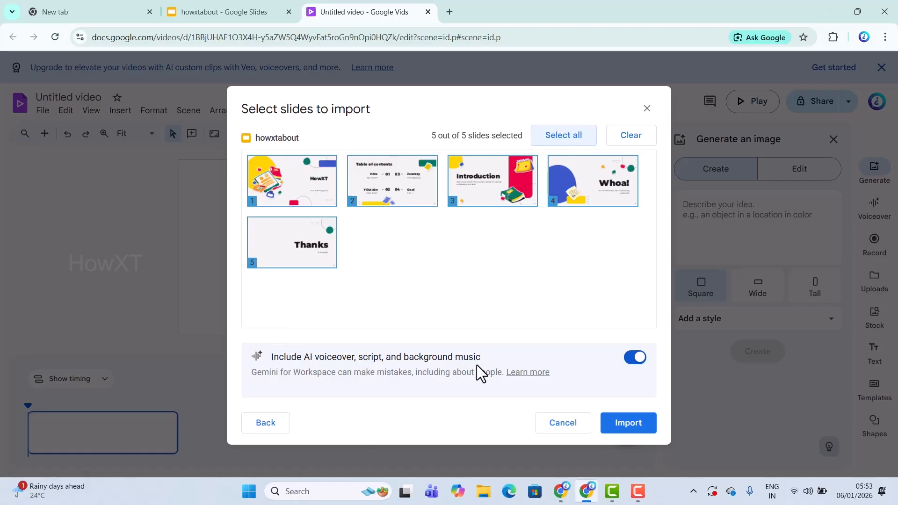
Keep AI voiceover, script and music turned on and import the slides.
left_click(635, 357)
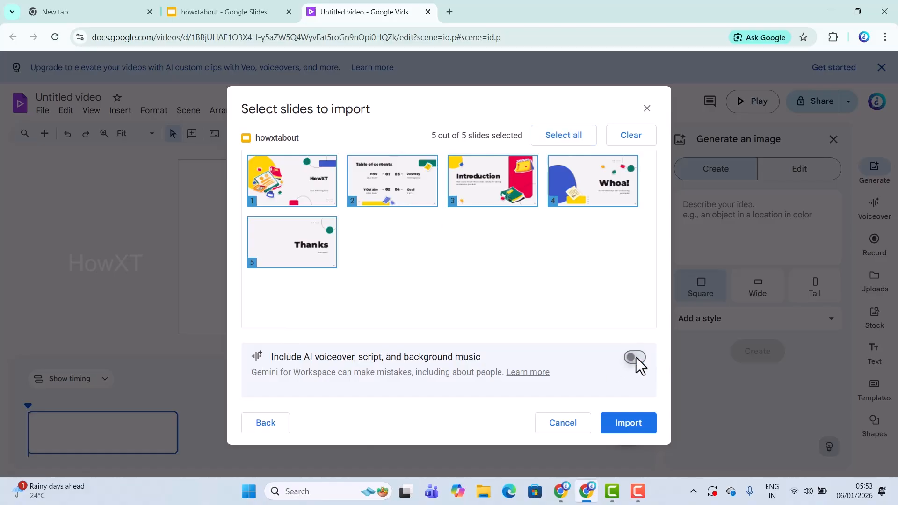
left_click(635, 358)
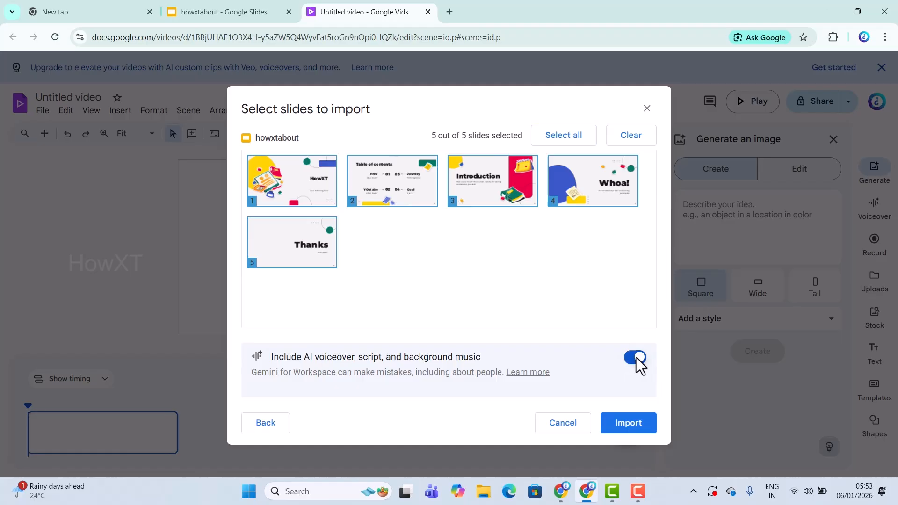
left_click(628, 424)
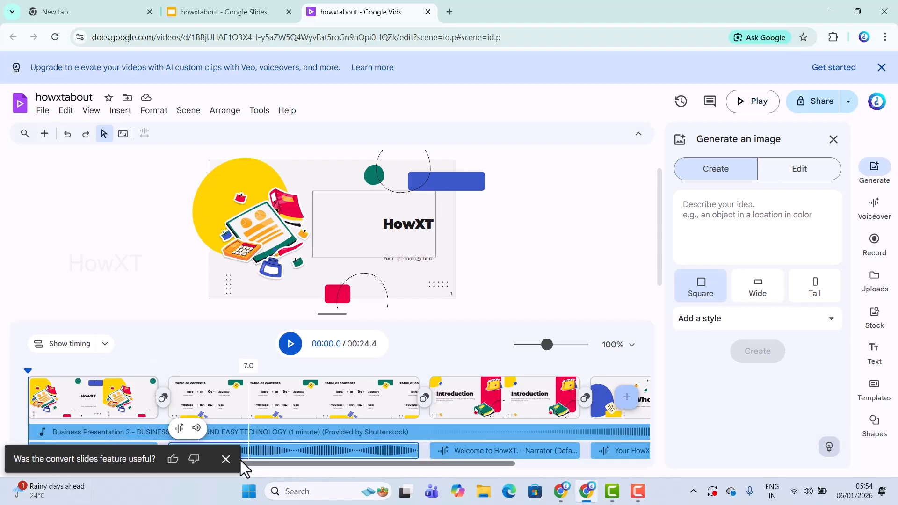
Dismiss the feedback prompt, select the Introduction scene and play the video preview.
left_click(226, 459)
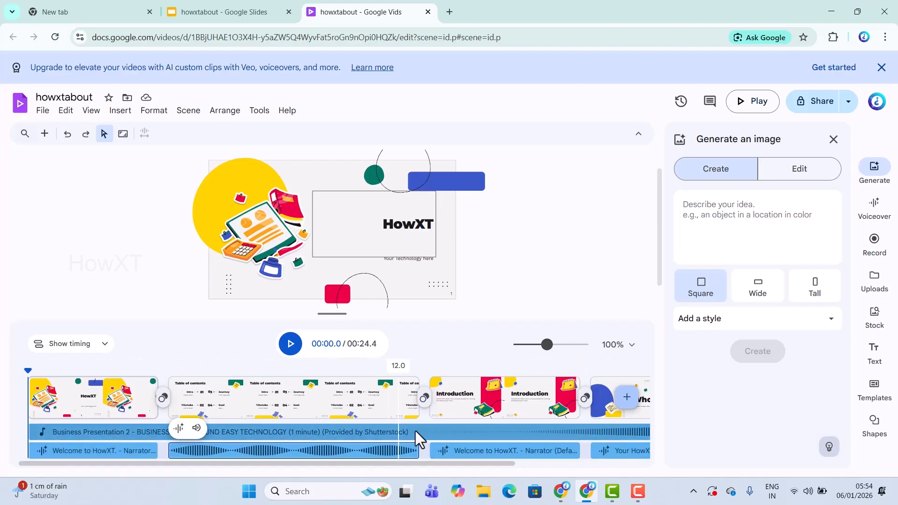
left_click(445, 403)
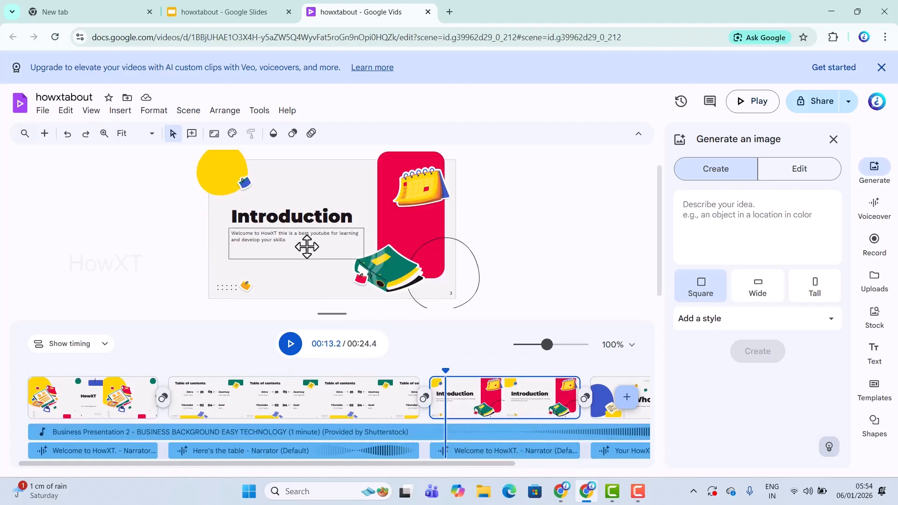
left_click(752, 106)
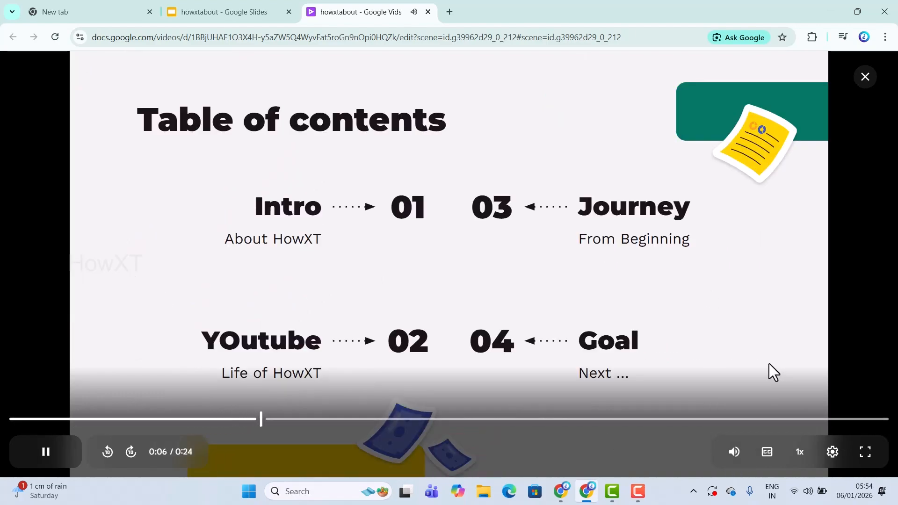
Watch the preview in full screen, exit it, and close the preview player.
left_click(869, 455)
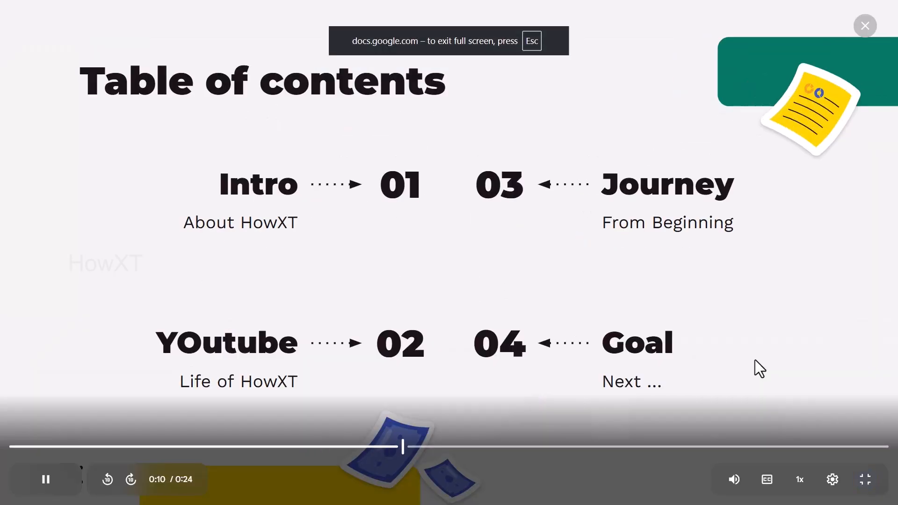
key("Escape")
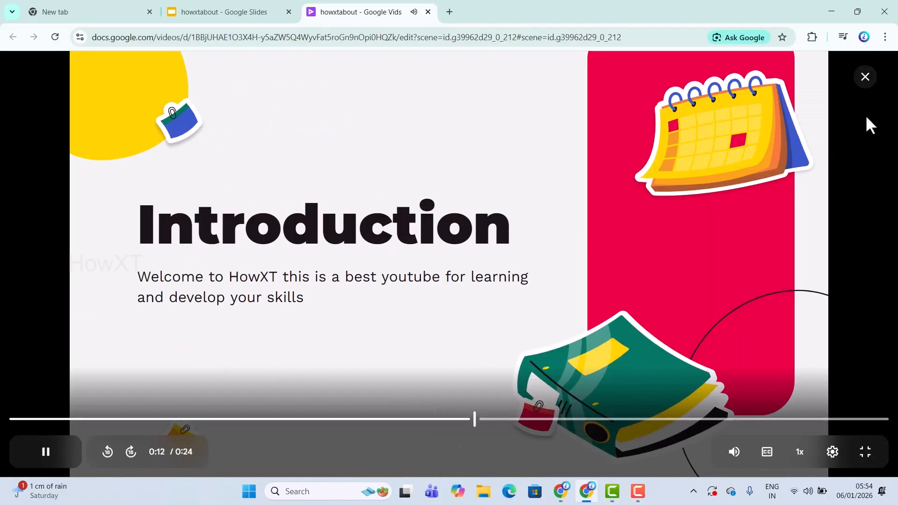
left_click(865, 78)
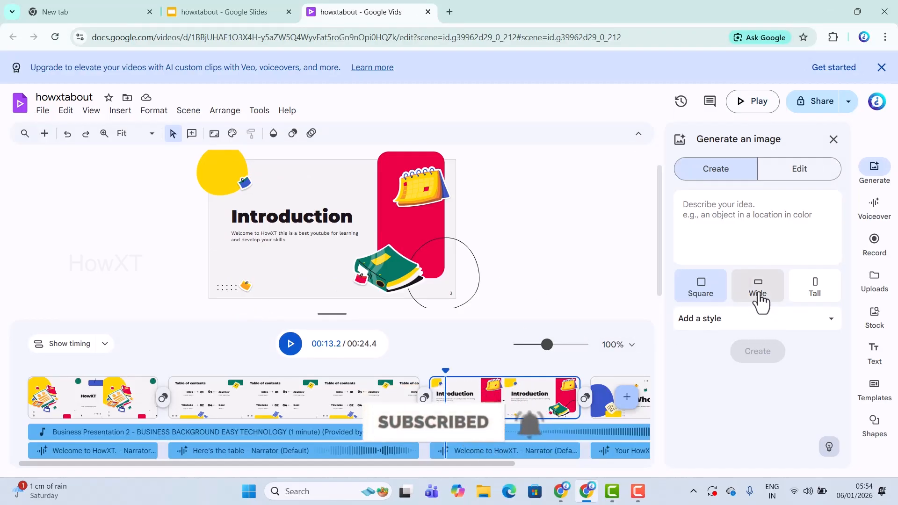
Browse the Voiceover, Record, Uploads and Stock panels, ending on the Text panel.
left_click(874, 206)
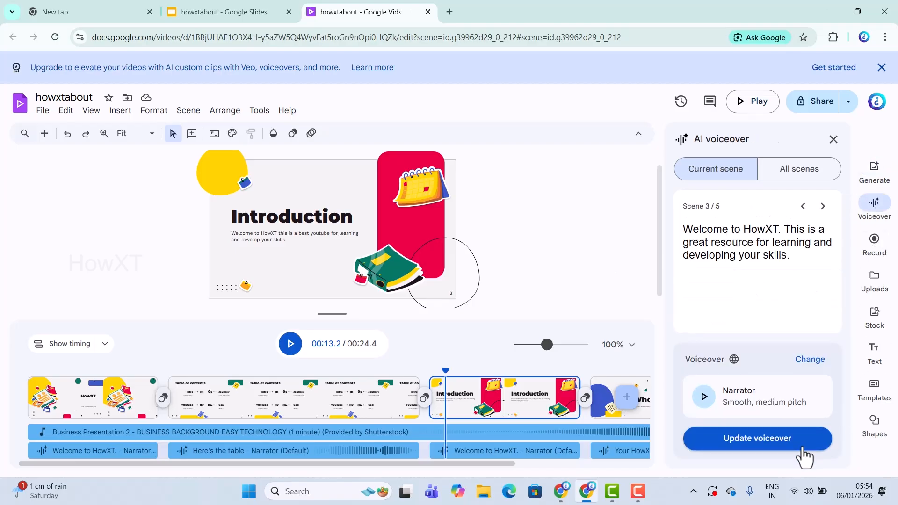
left_click(885, 265)
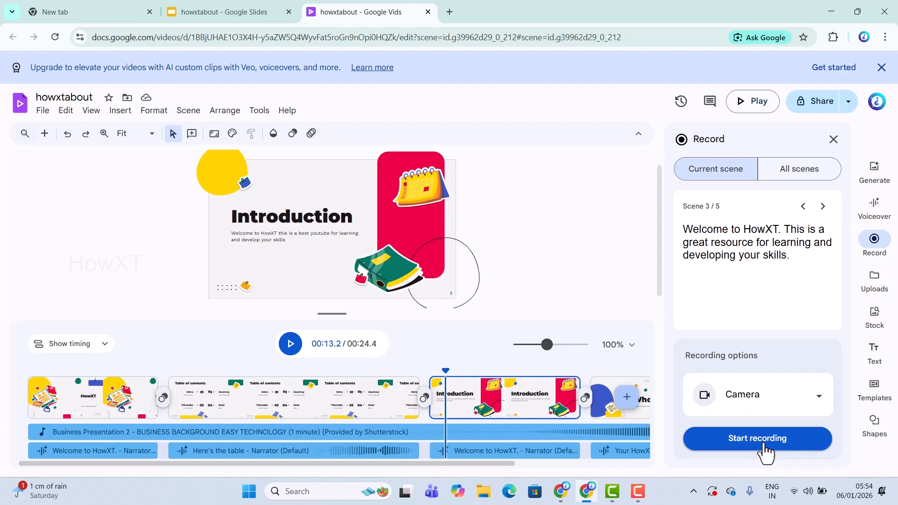
left_click(873, 289)
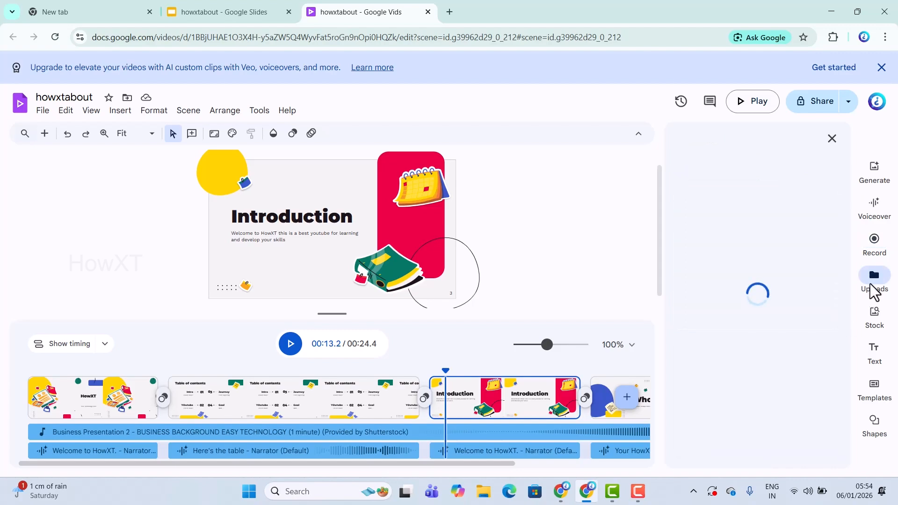
left_click(872, 328)
left_click(872, 361)
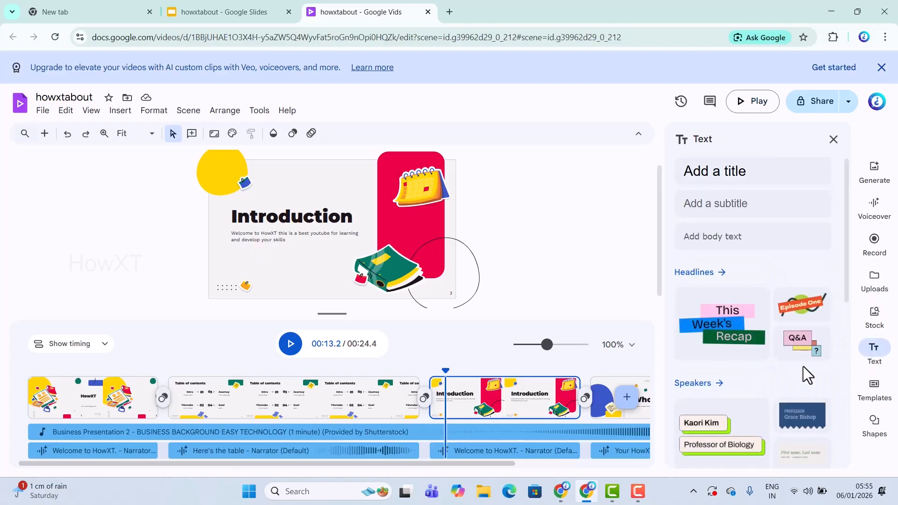
Insert the This Week's Recap headline, move it up-left, then browse Templates, Shapes and Generate.
left_click(731, 330)
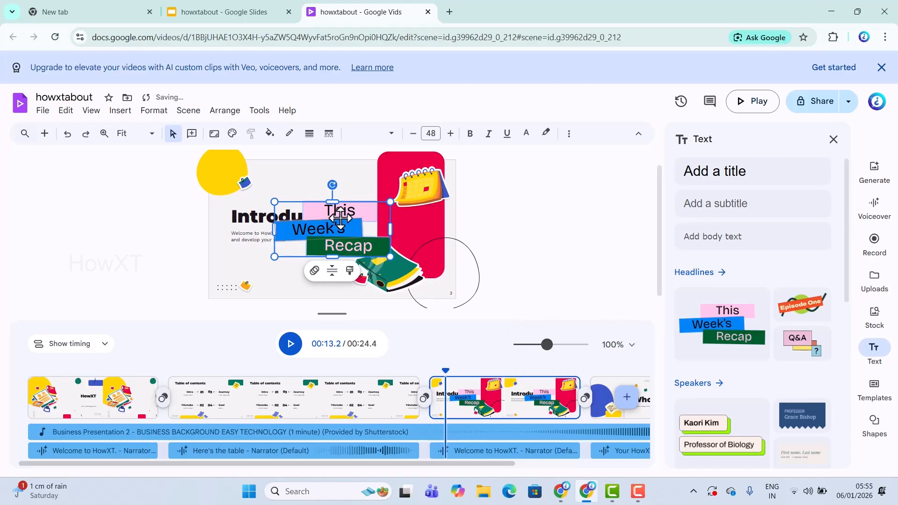
left_click_drag(340, 217, 310, 192)
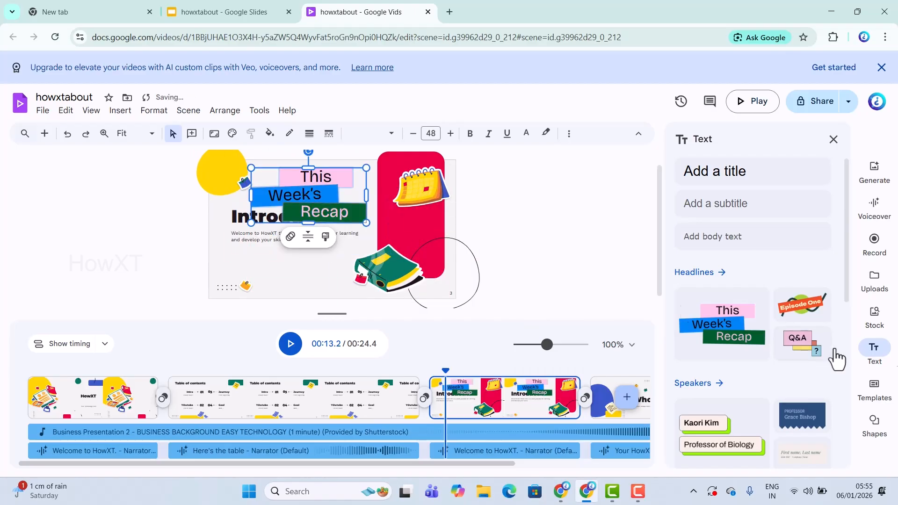
left_click(882, 403)
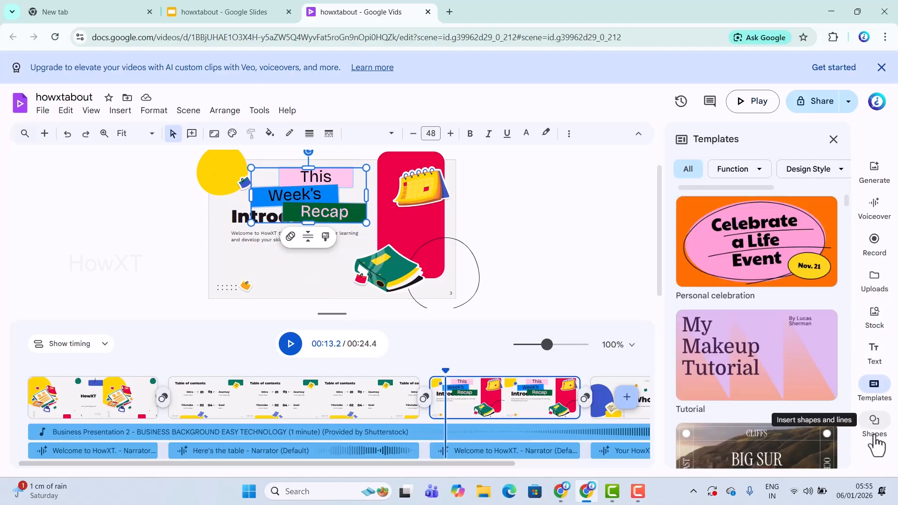
left_click(876, 442)
left_click(872, 178)
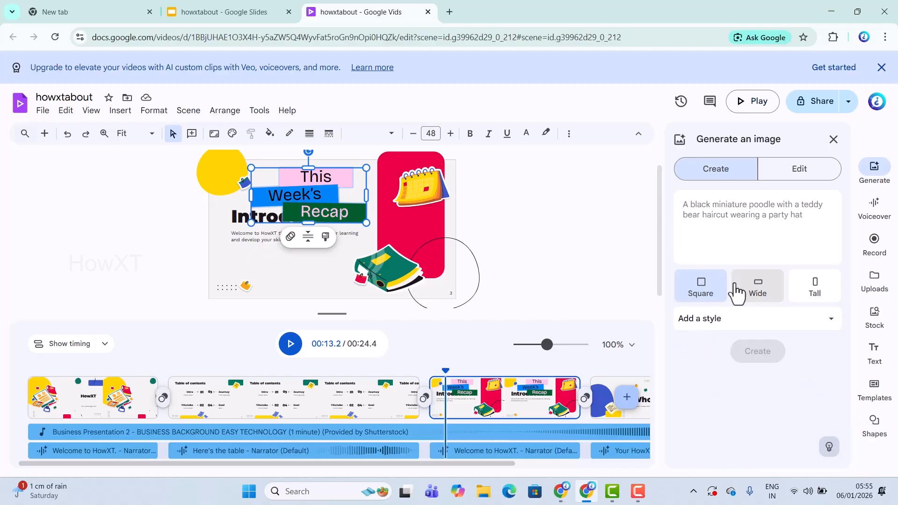
Delete 'This' from the headline, then download the video as howxtabout.mp4 to Downloads.
left_click(351, 175)
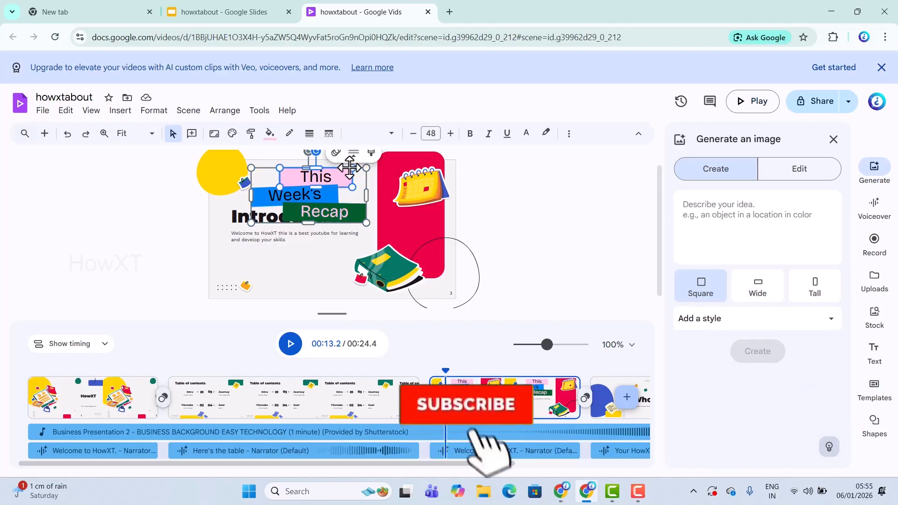
key("Delete")
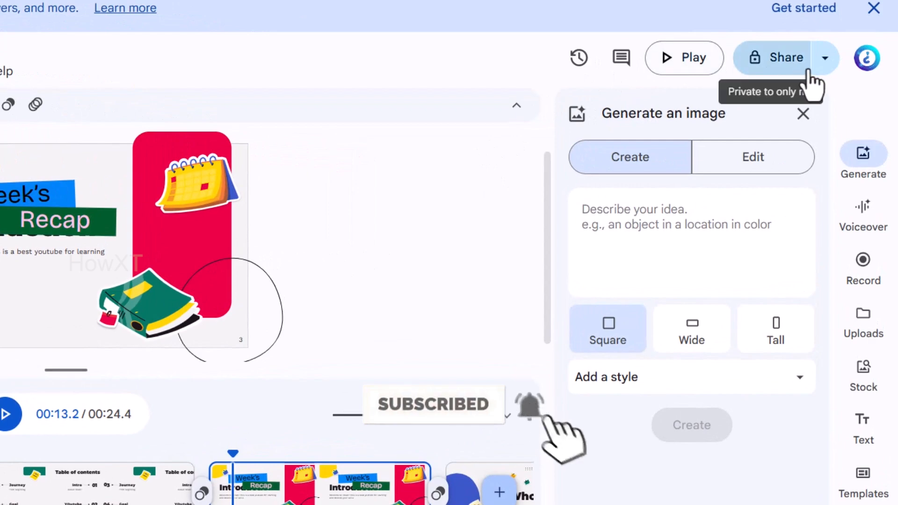
left_click(825, 68)
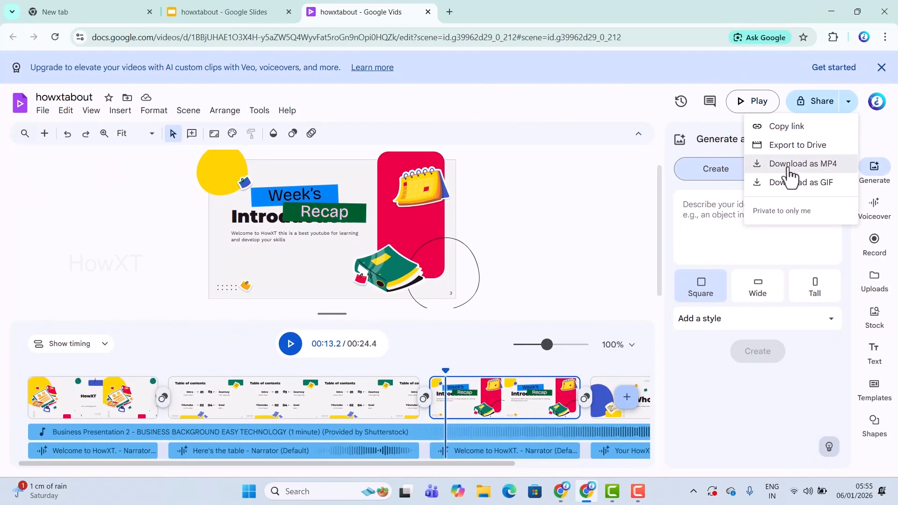
left_click(789, 165)
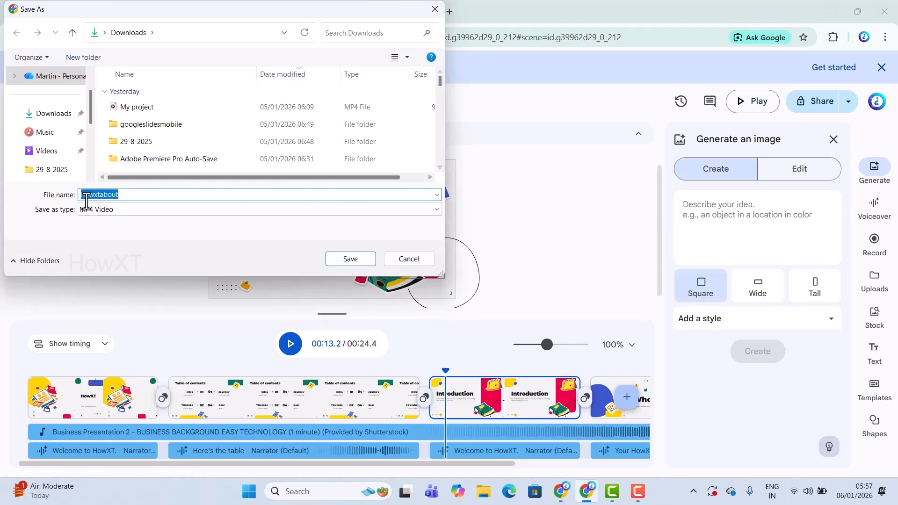
left_click(349, 258)
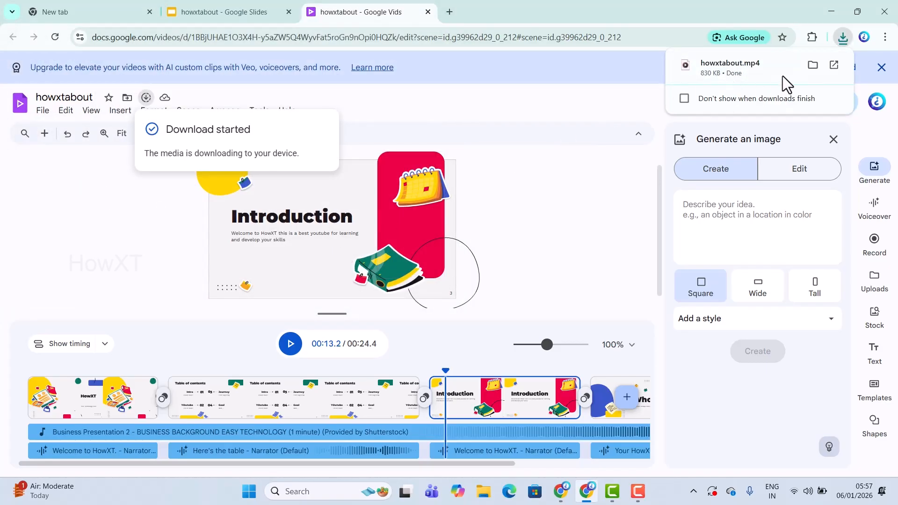
left_click(810, 65)
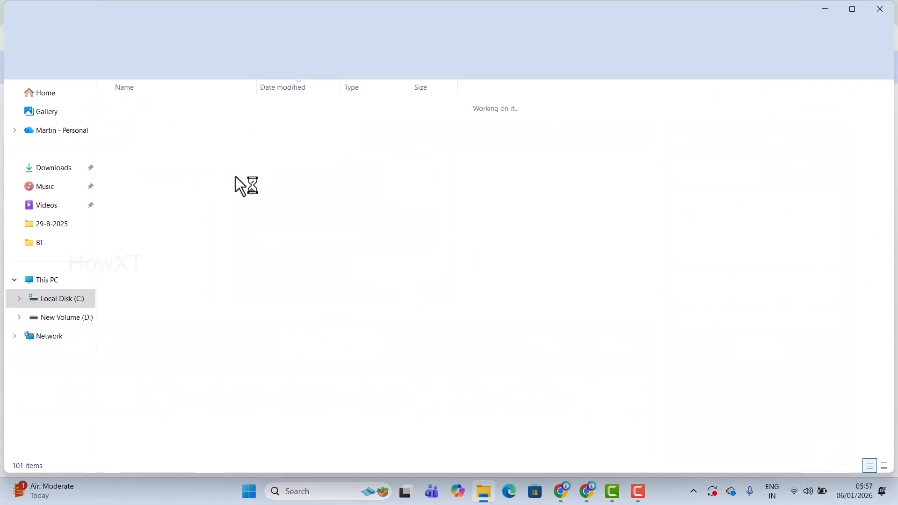
double_click(135, 123)
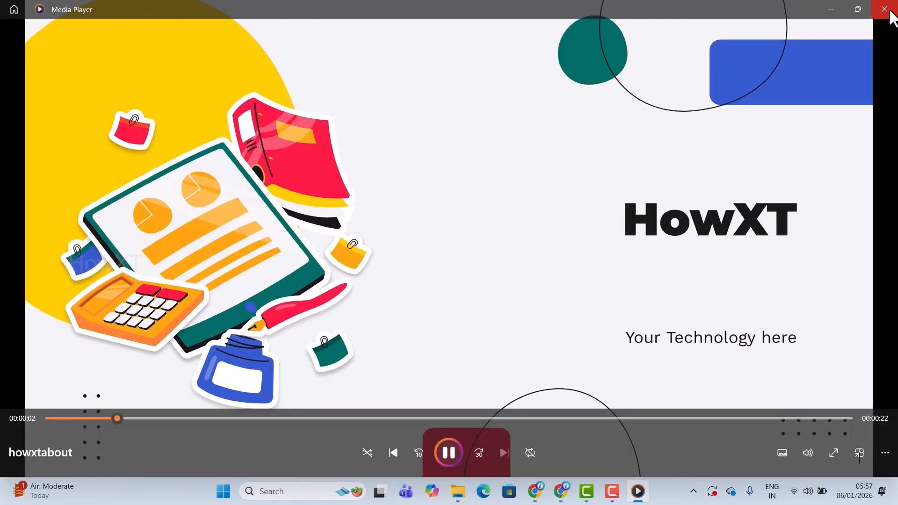
left_click(885, 10)
left_click(892, 7)
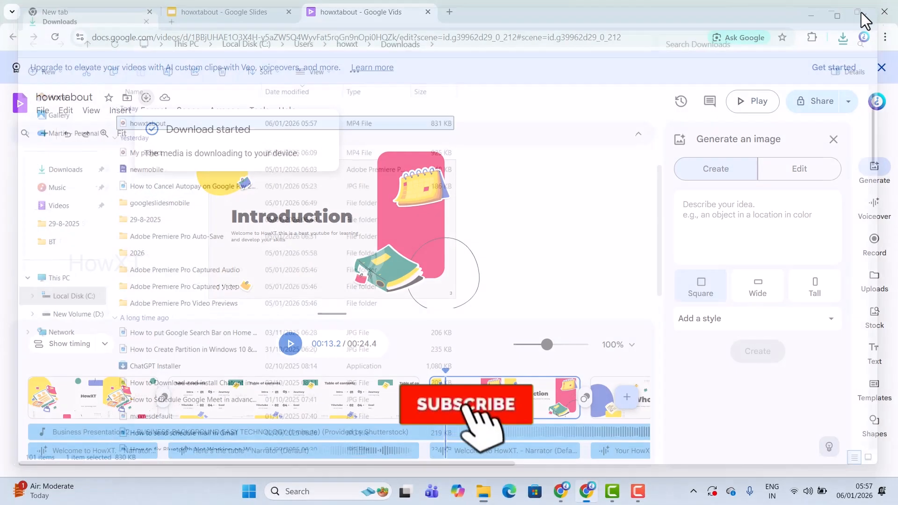